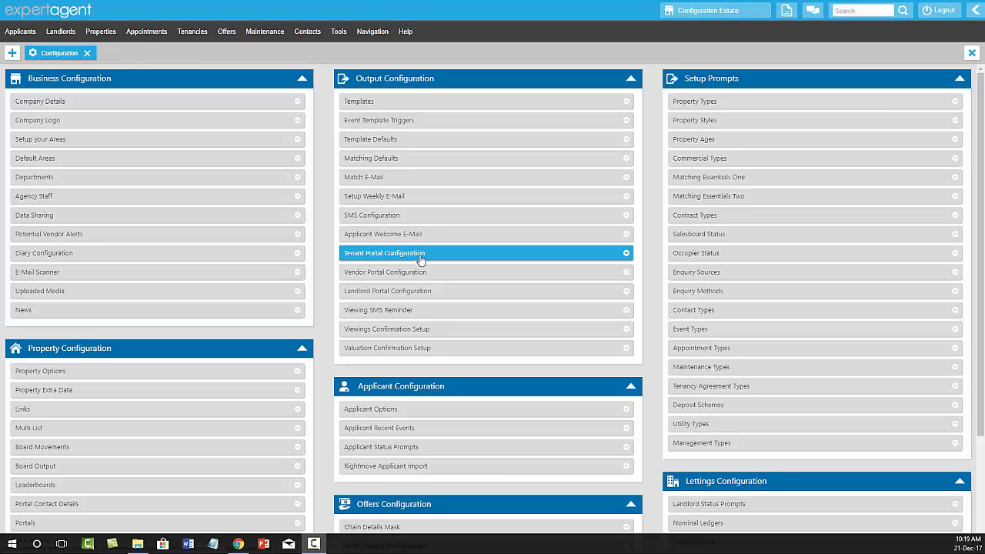
- Open the tenant portal configuration and review the portal login e-mail and application e-mail texts
left_click(421, 260)
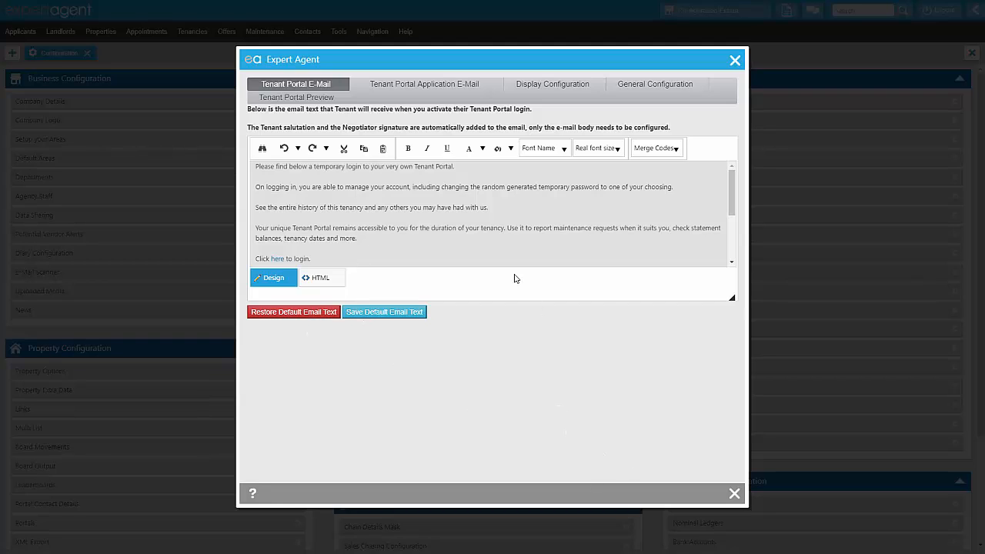
left_click(439, 86)
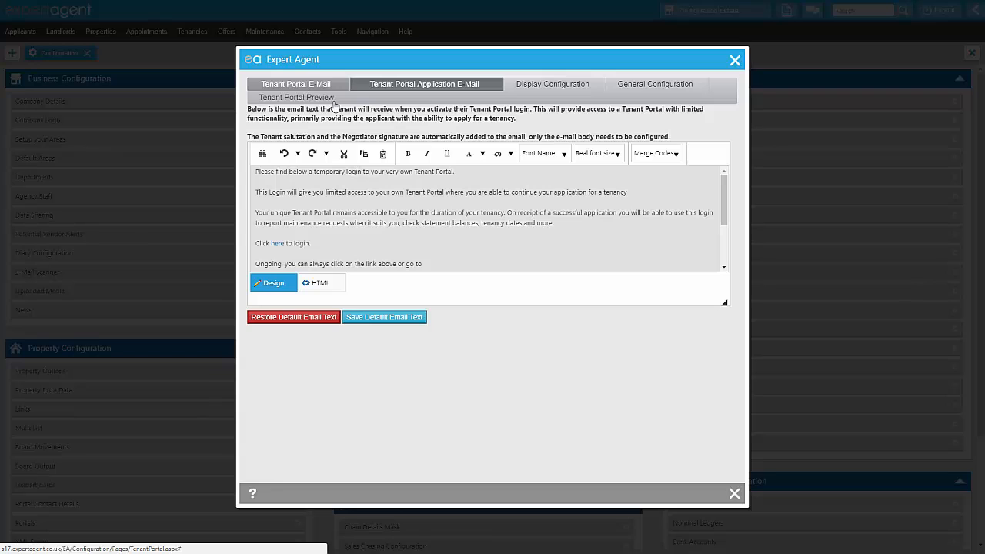
- In the tenant portal's display configuration, check the Your Tenancy tile's colour options and move the Finance tile below Maintenance
left_click(554, 89)
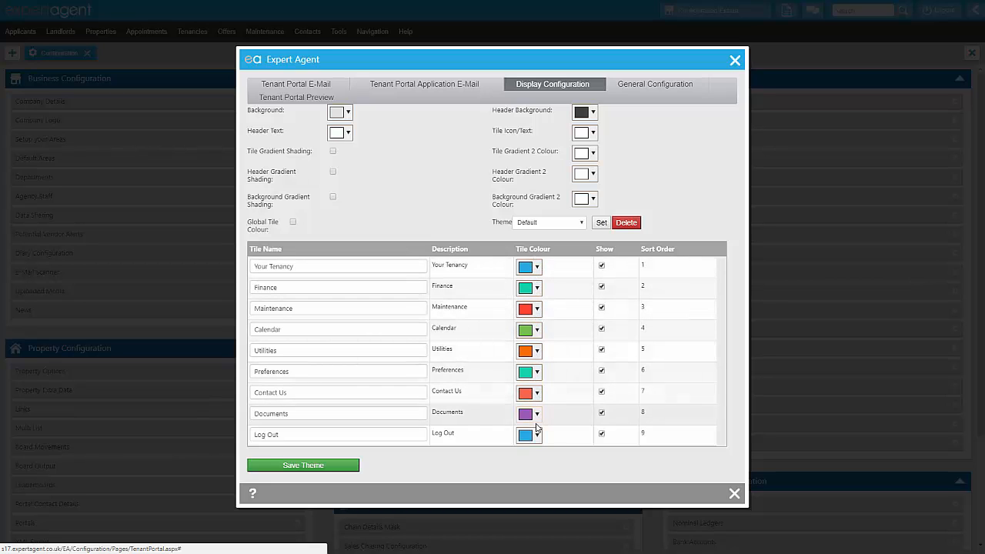
left_click(538, 269)
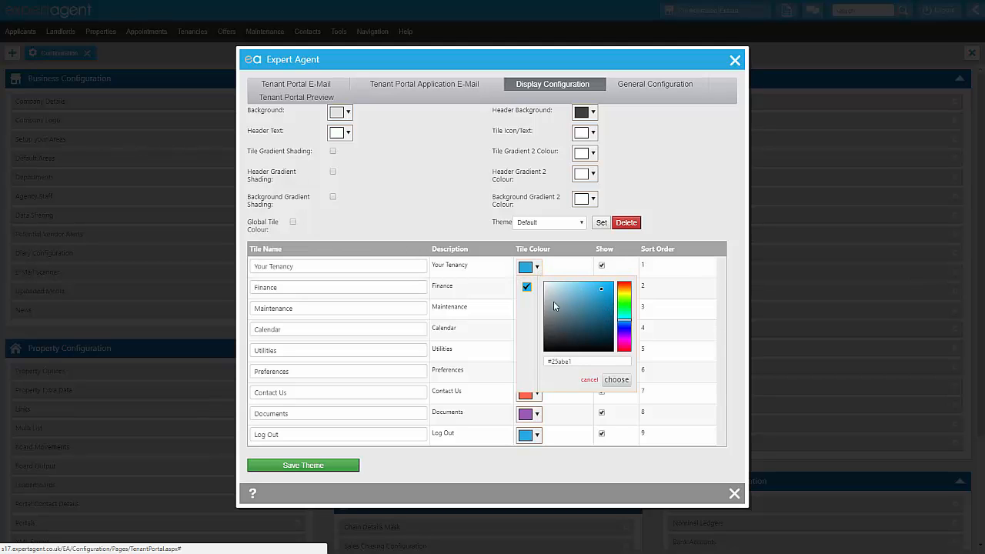
left_click(581, 360)
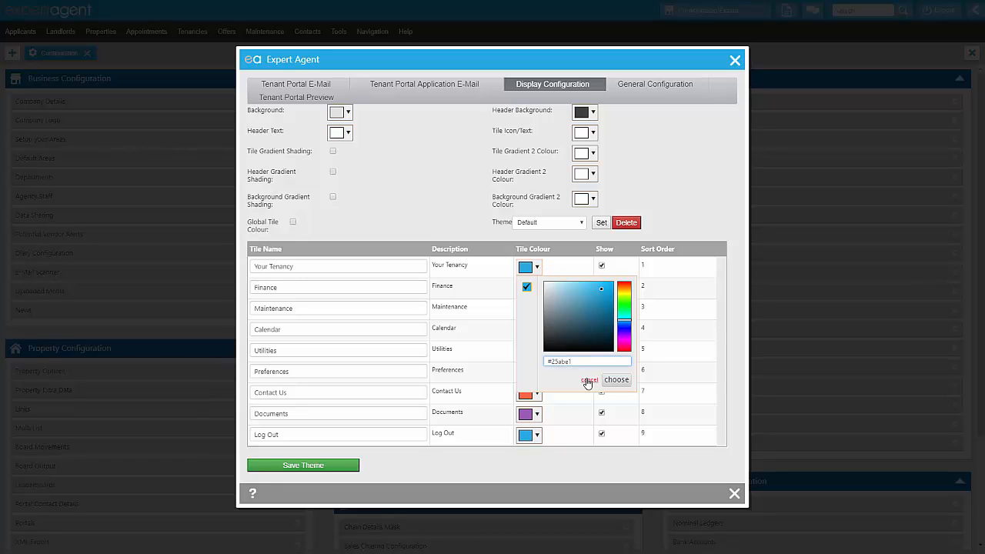
left_click(588, 379)
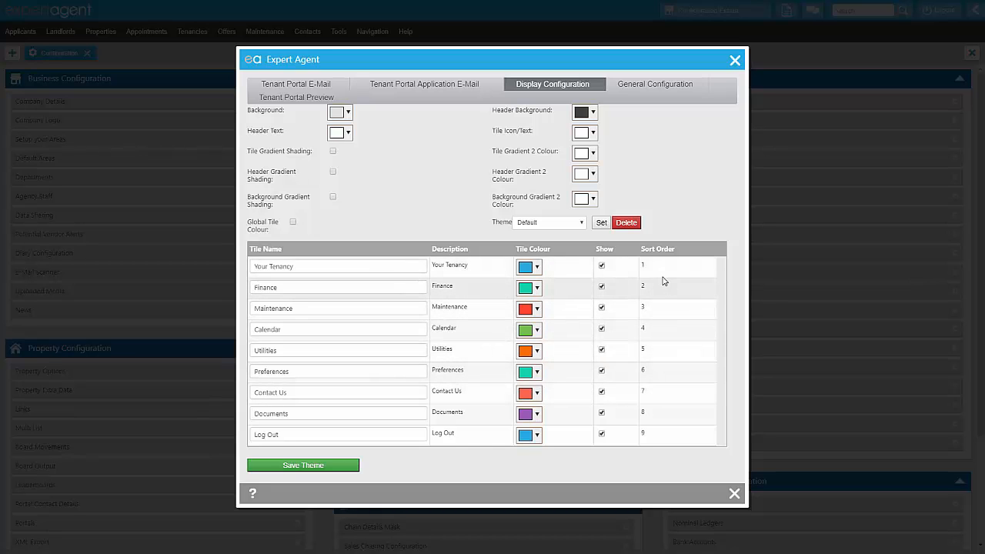
left_click_drag(663, 285, 664, 314)
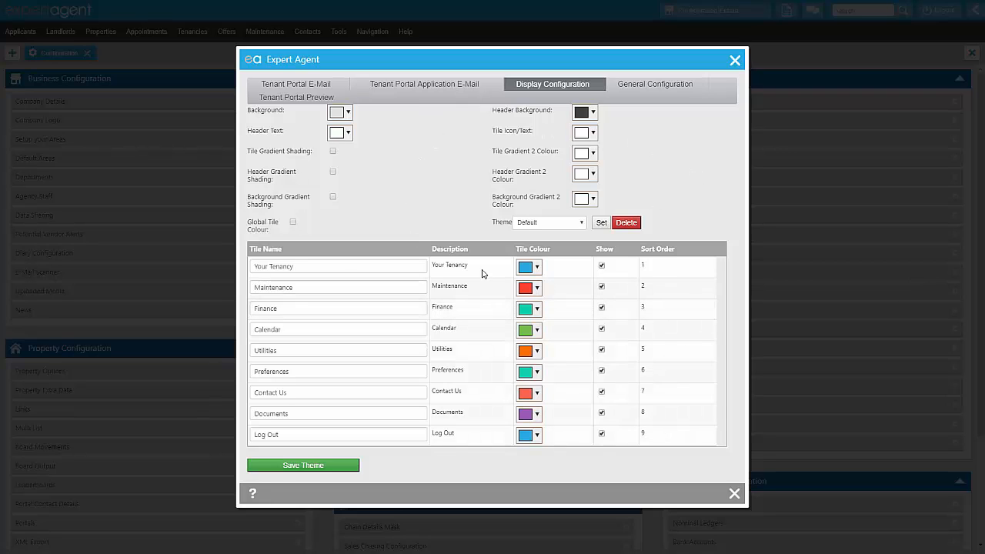
- Review the tenant portal's general configuration and the full tile preview, and close the tenant portal configuration
left_click(681, 93)
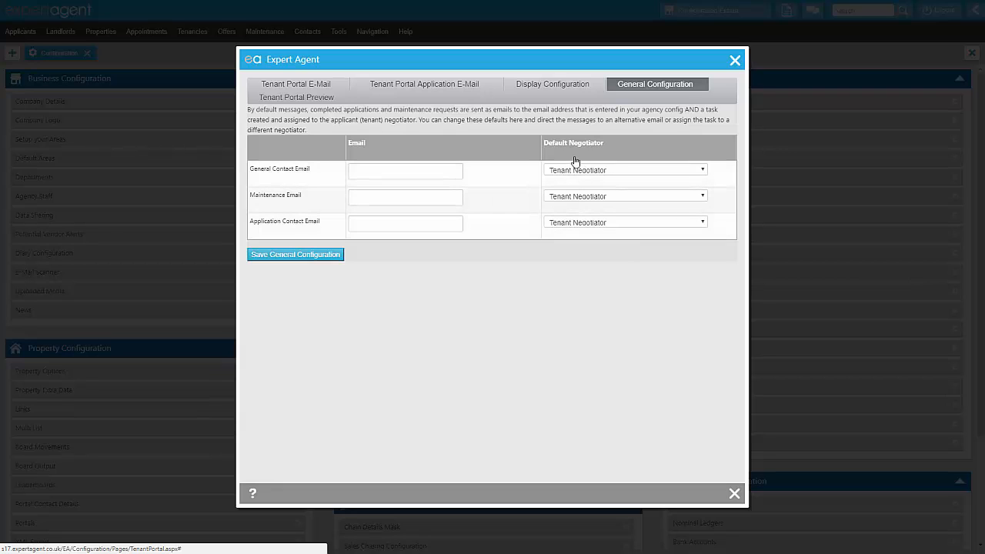
left_click(314, 100)
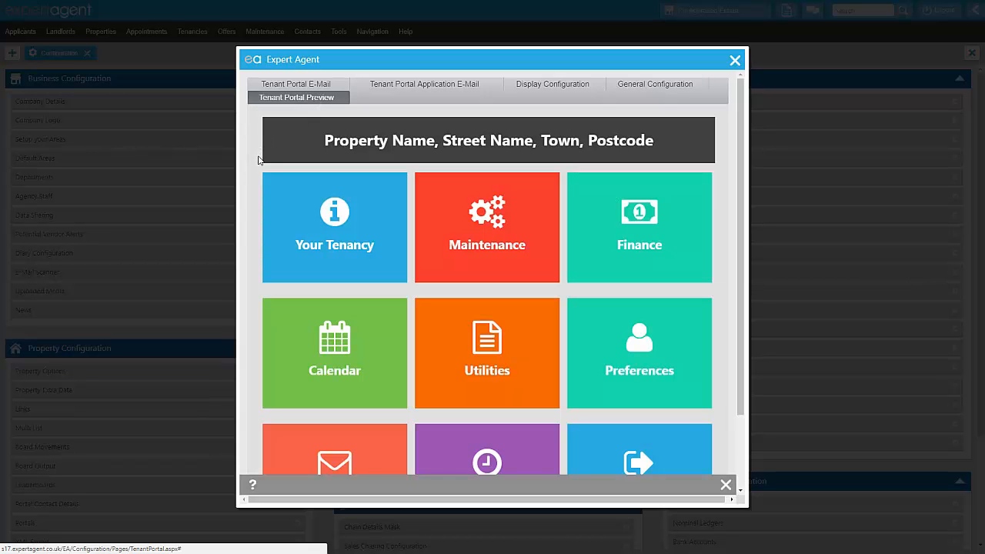
scroll(259, 168, "down", 2)
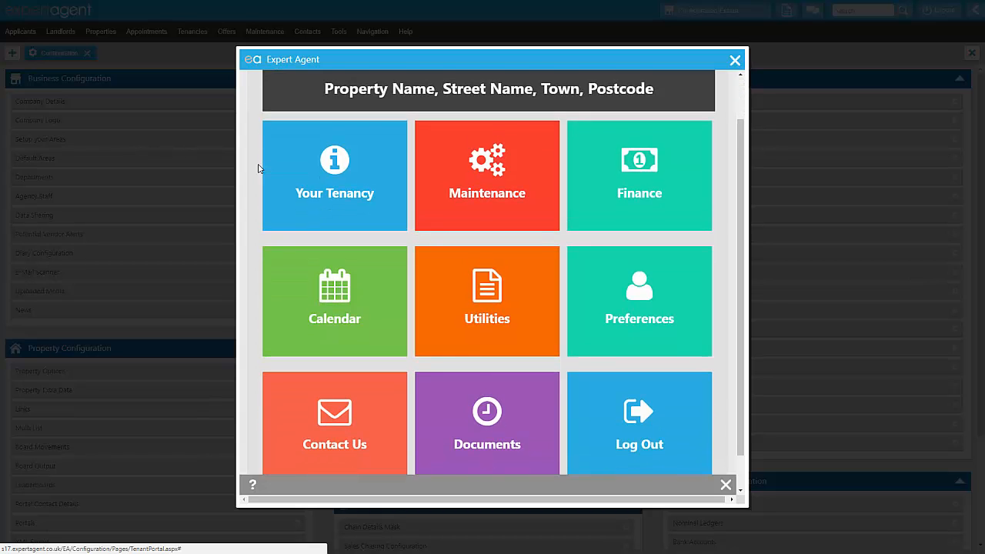
scroll(258, 167, "down", 1)
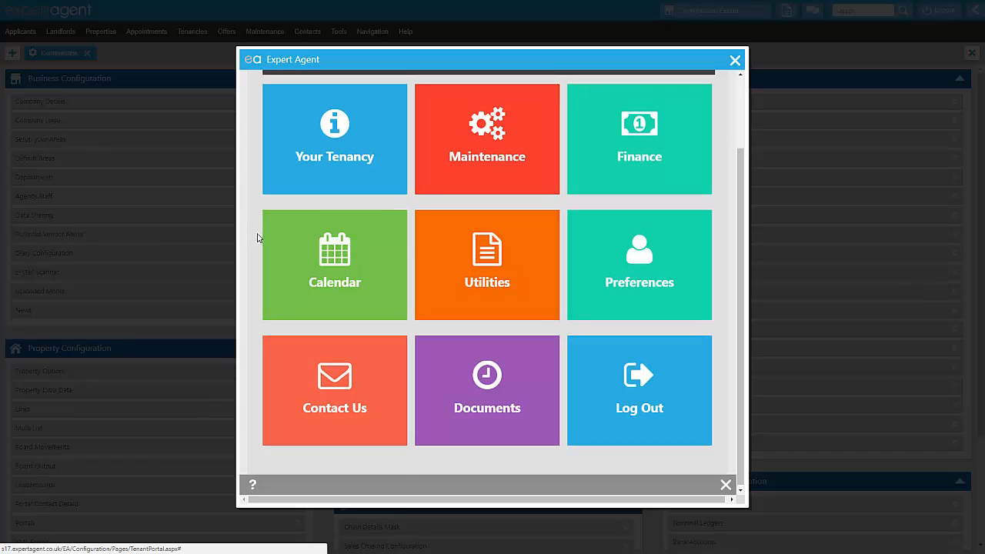
scroll(257, 237, "up", 3)
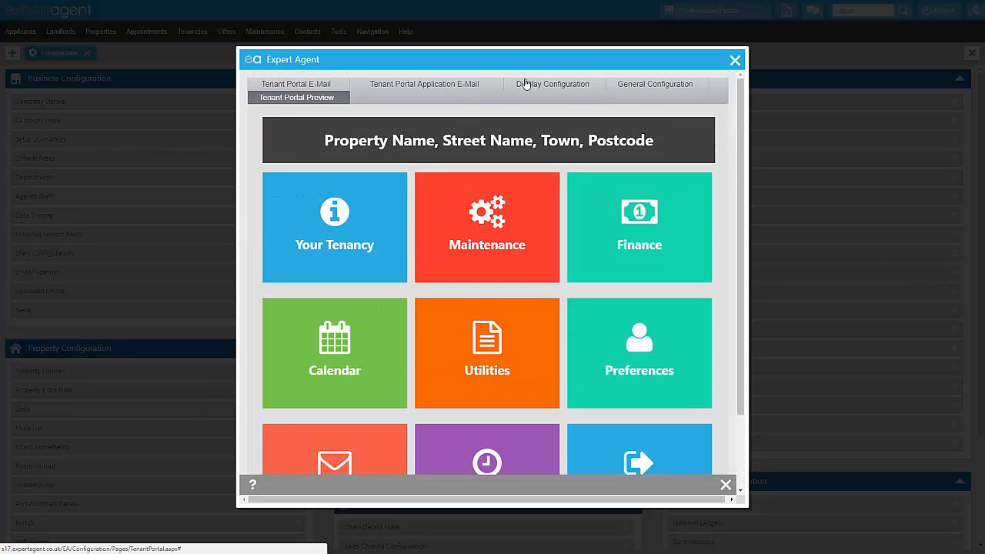
left_click(736, 60)
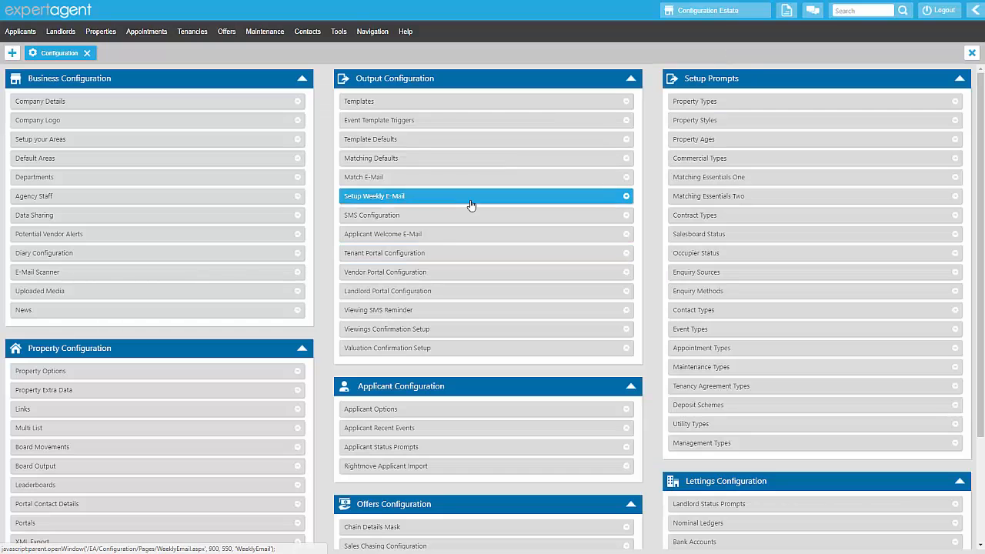
- Review the vendor portal's e-mail text and its website stats, newspaper stats, events and group options, and close without saving
left_click(435, 273)
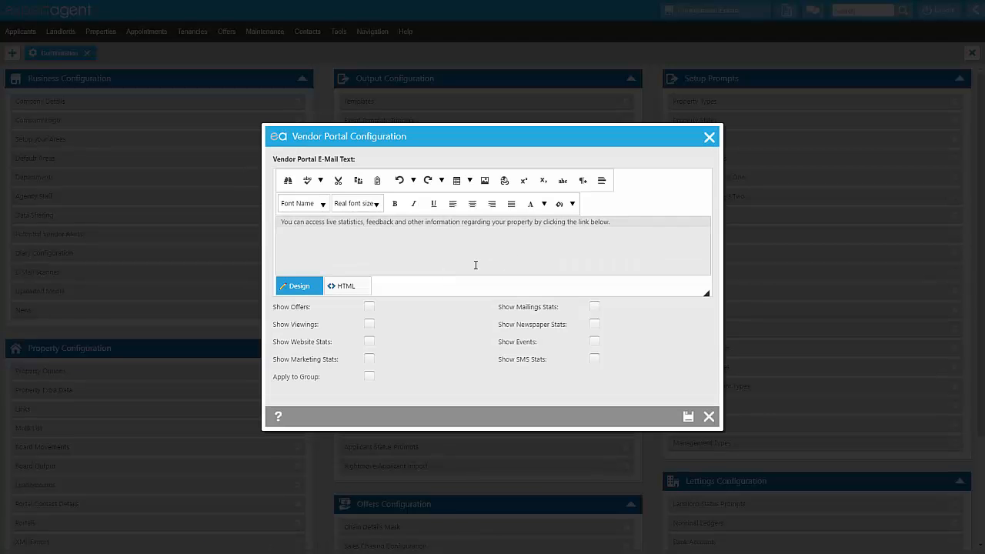
left_click(619, 221)
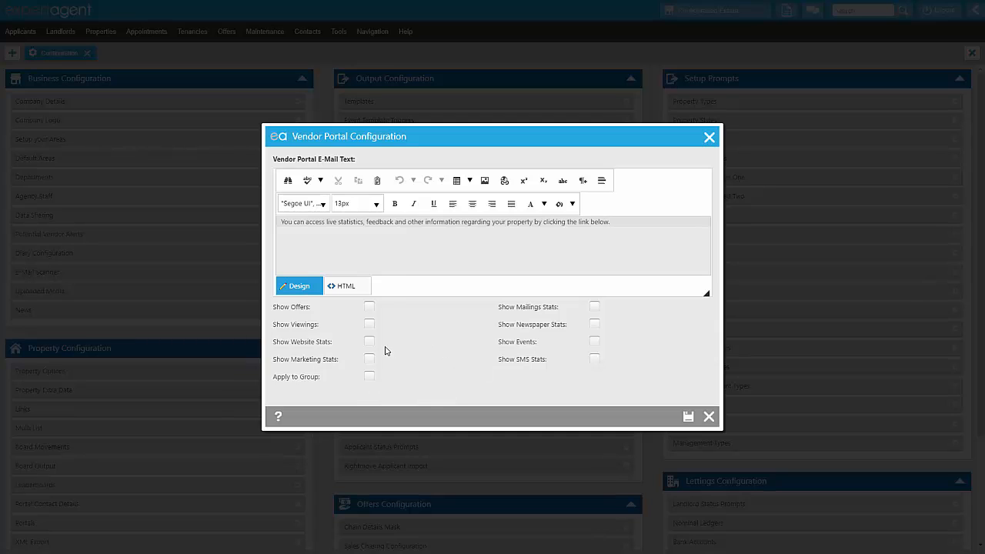
left_click_drag(271, 347, 334, 345)
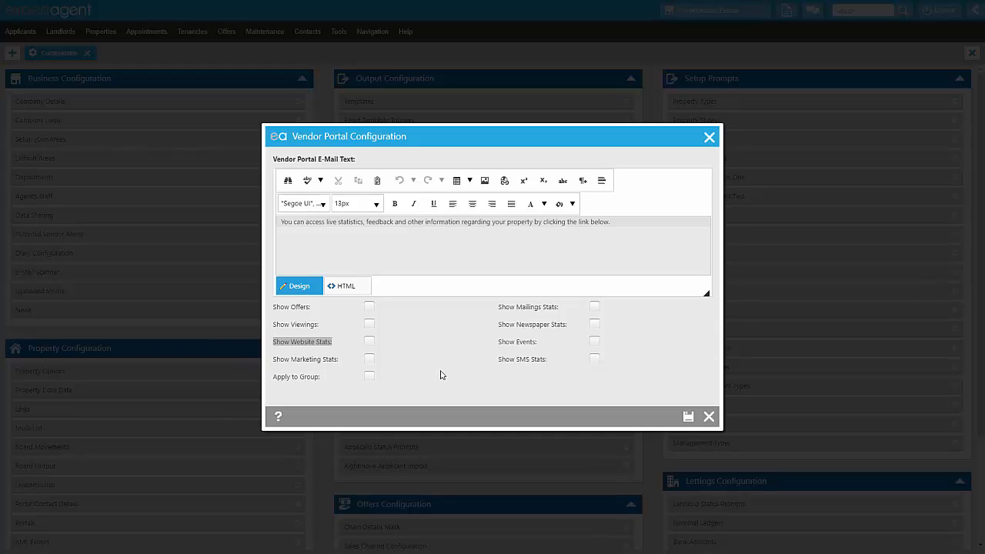
left_click_drag(501, 327, 568, 331)
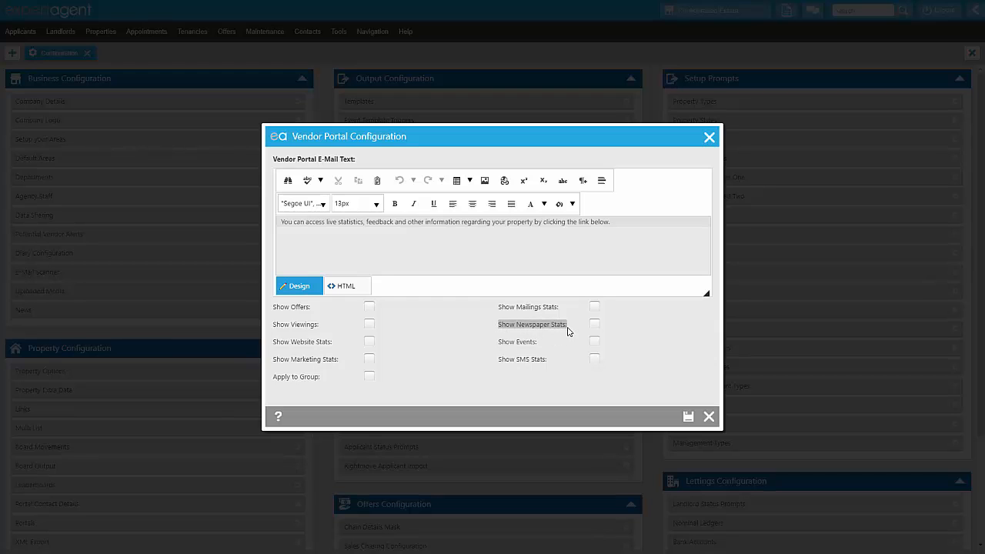
left_click(567, 331)
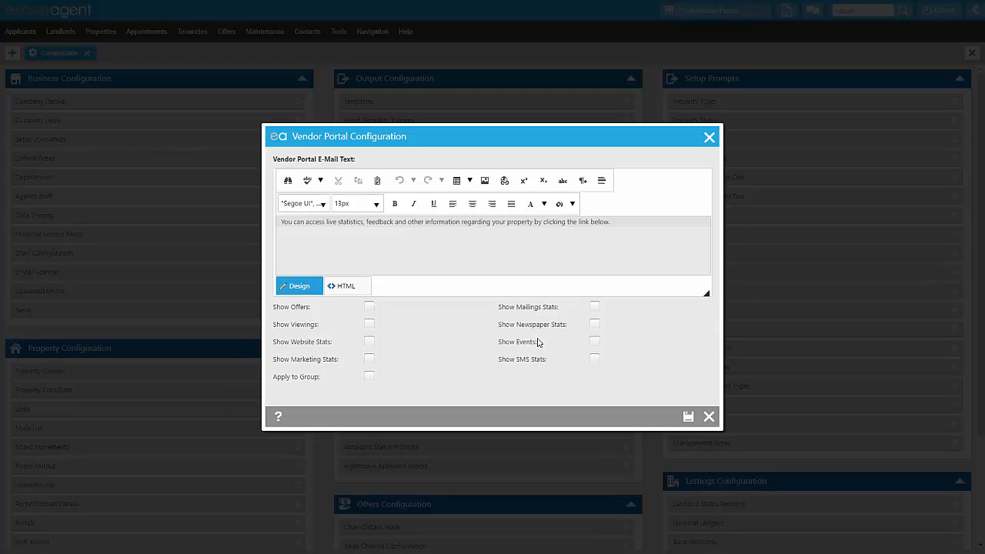
left_click_drag(507, 348, 538, 347)
left_click(538, 348)
left_click_drag(280, 382, 320, 384)
left_click(320, 383)
left_click(708, 418)
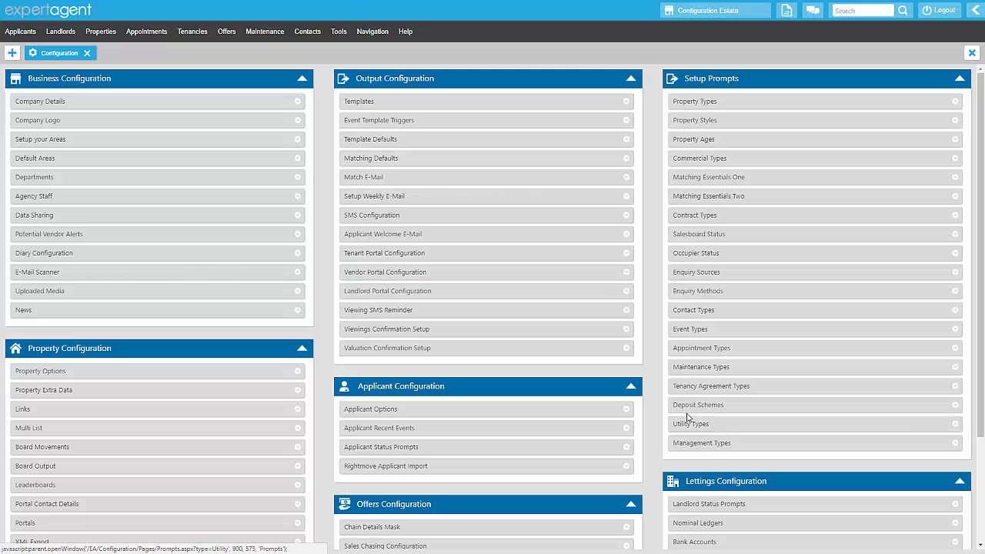
- Open the landlord portal configuration
left_click(429, 296)
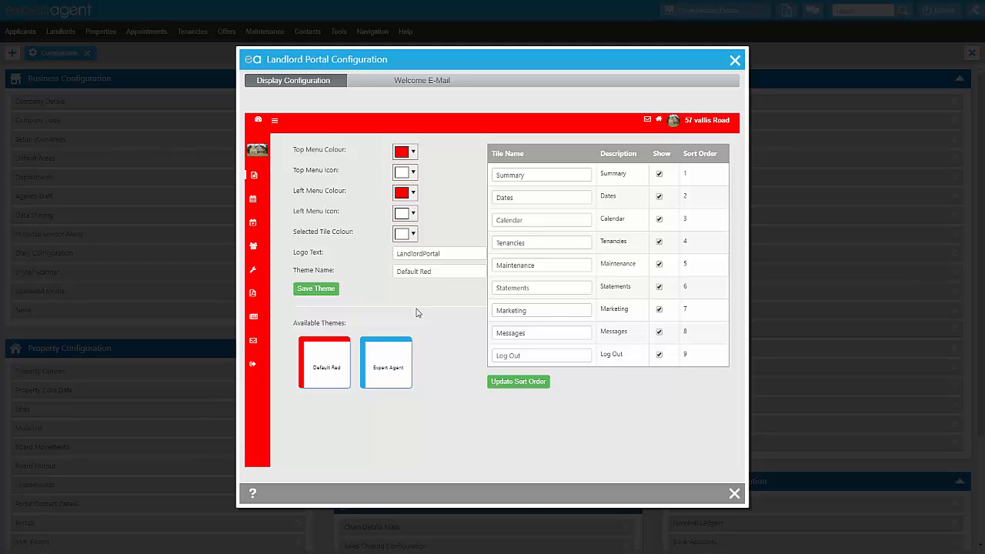
left_click(413, 152)
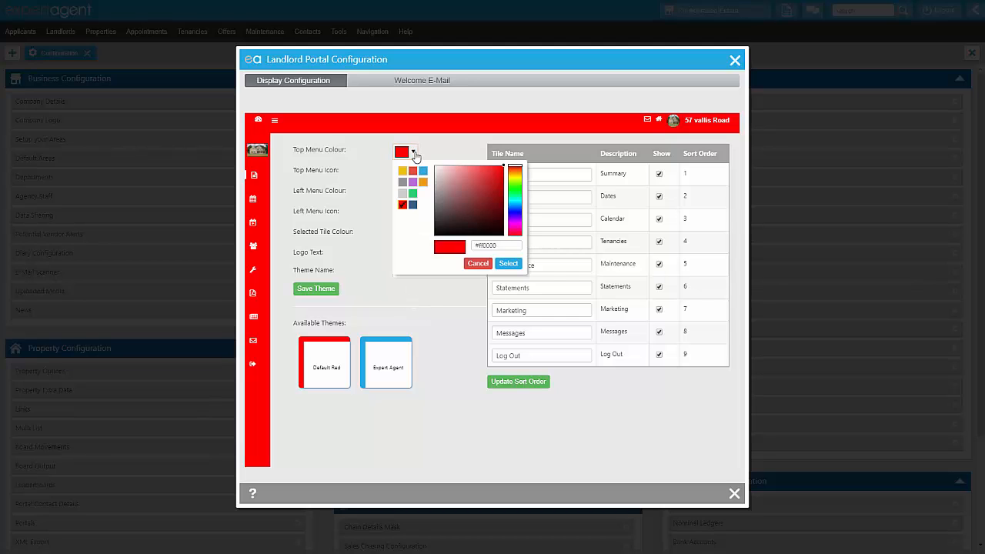
left_click(412, 205)
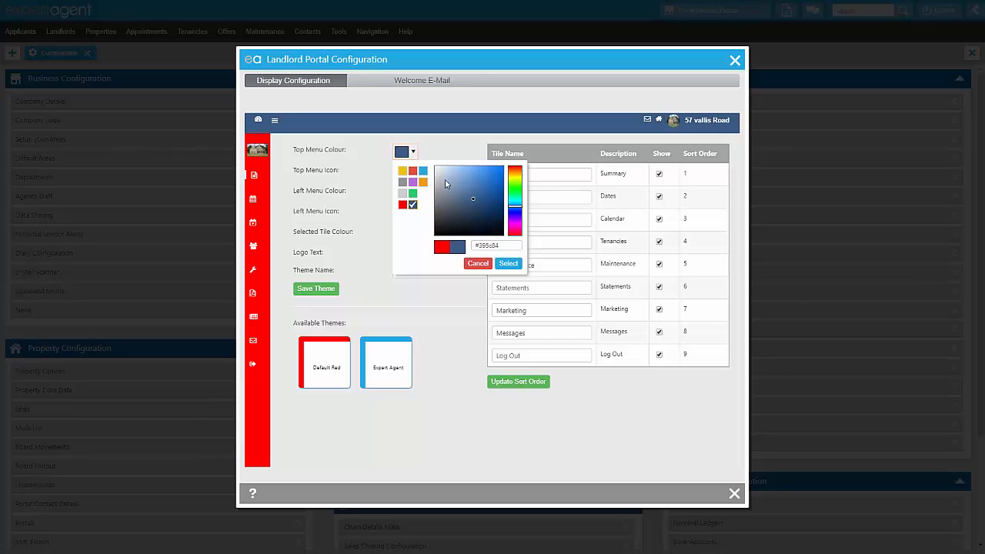
left_click(477, 263)
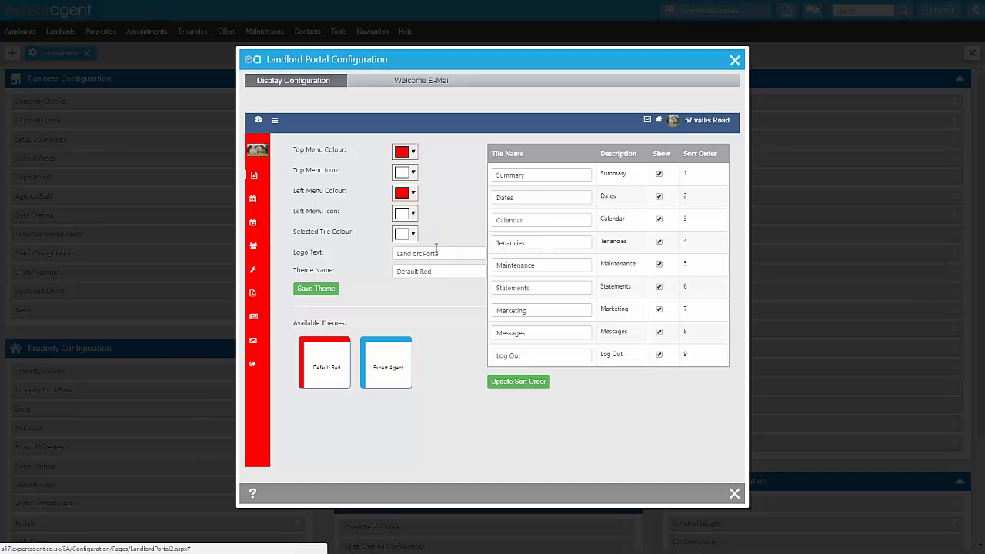
- Set the landlord portal's left menu colour to the dark blue preset
left_click(458, 268)
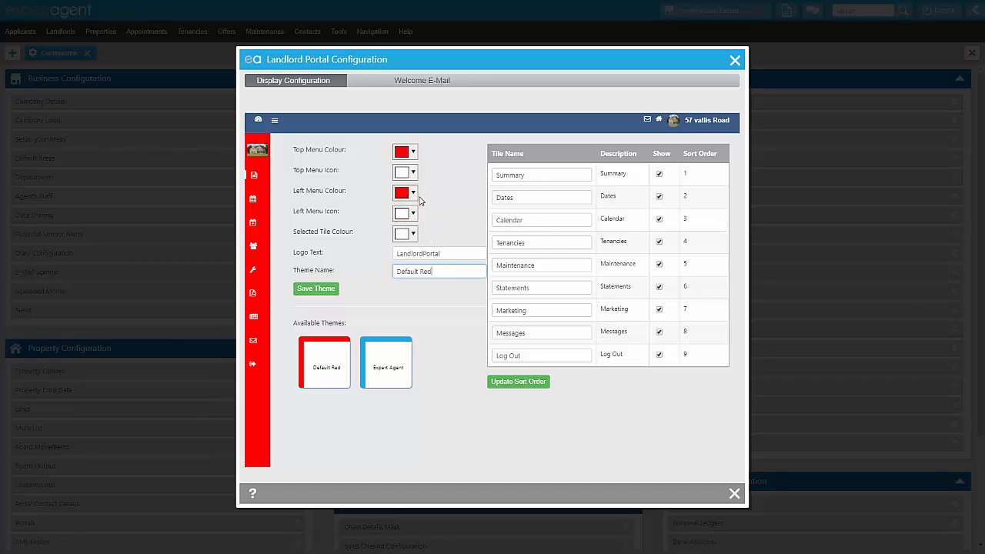
left_click(414, 194)
left_click(420, 245)
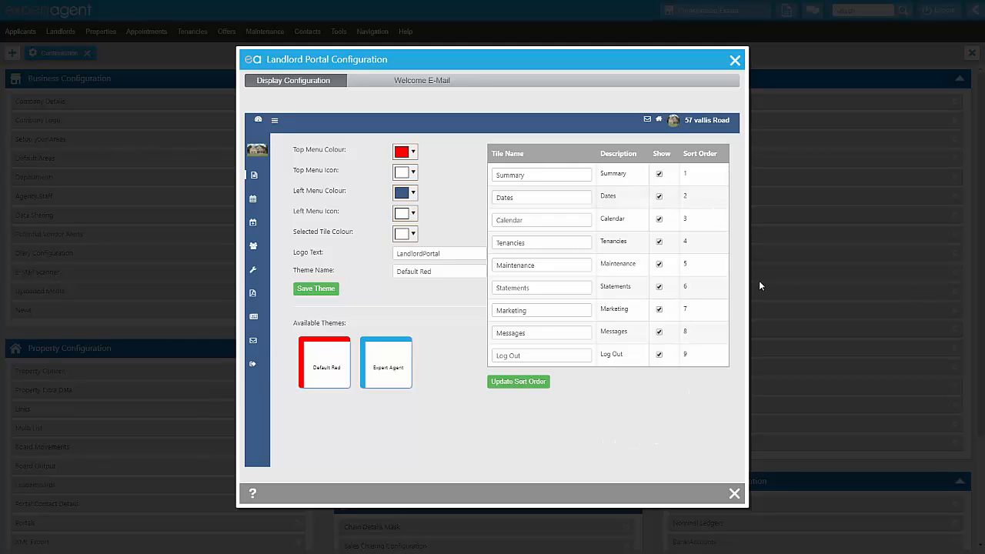
- Review the landlord welcome e-mail text through to the login details and place the cursor after the portal web link
left_click(430, 84)
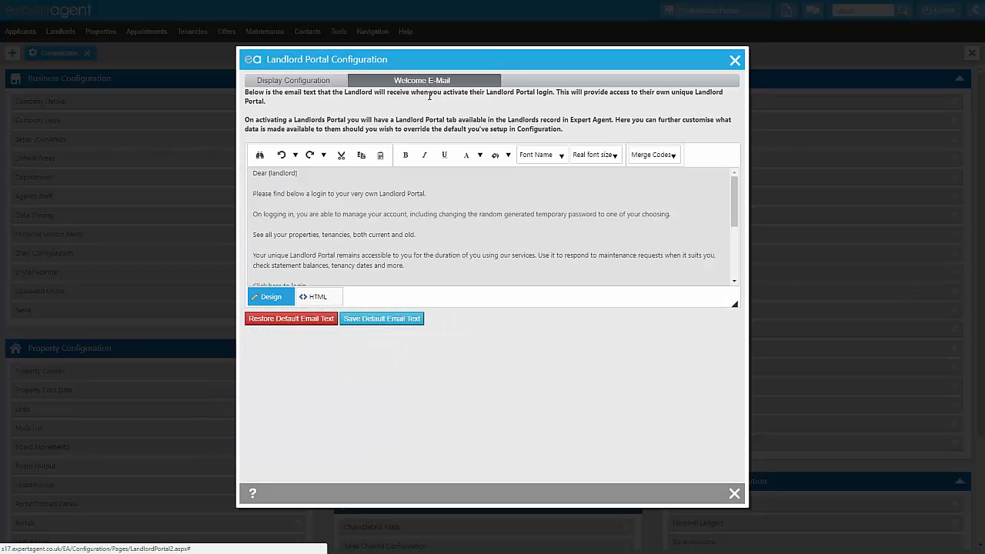
scroll(444, 231, "down", 2)
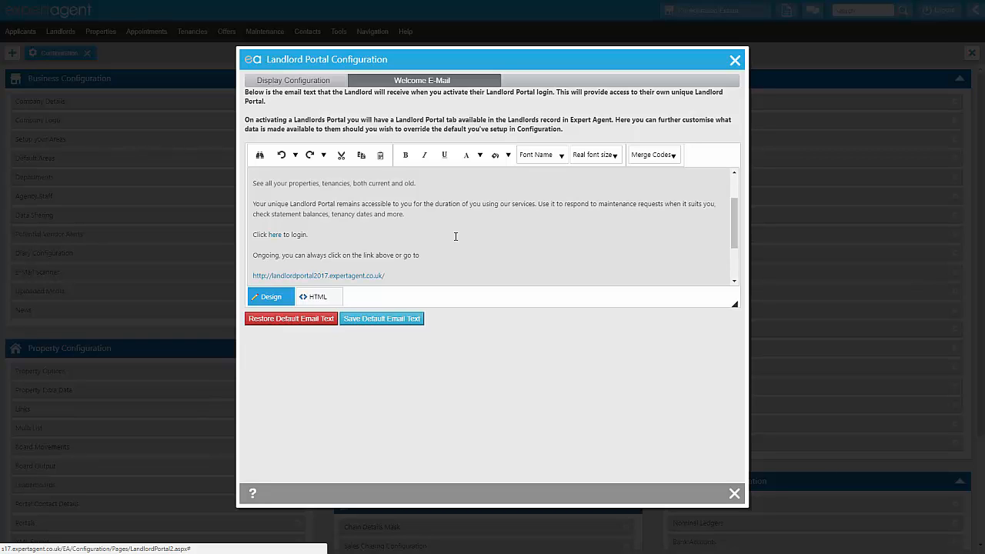
scroll(456, 236, "down", 3)
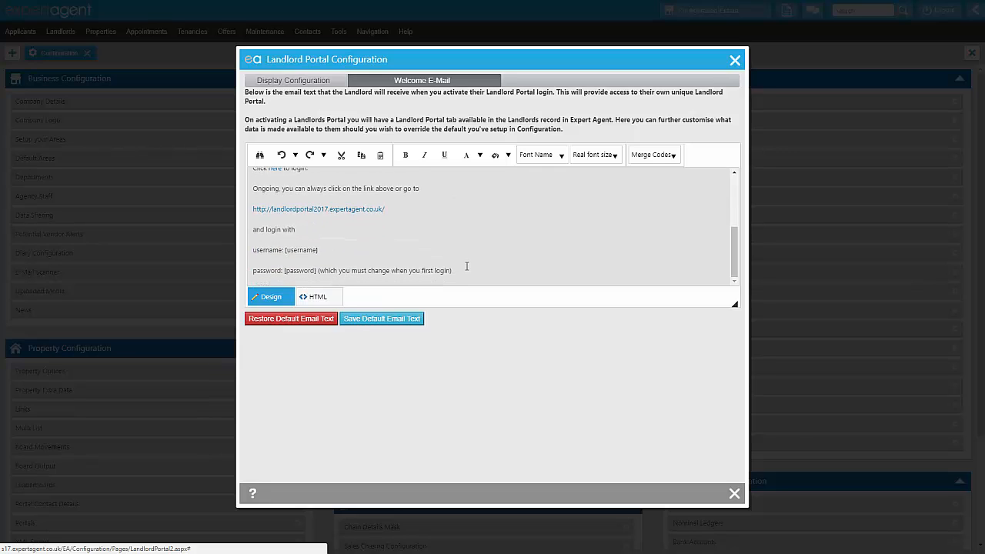
left_click(411, 210)
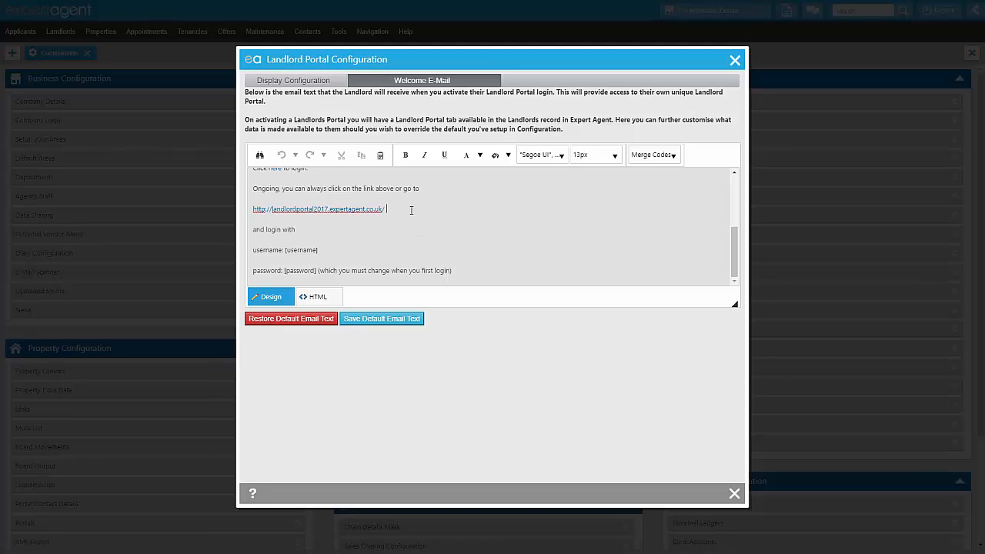